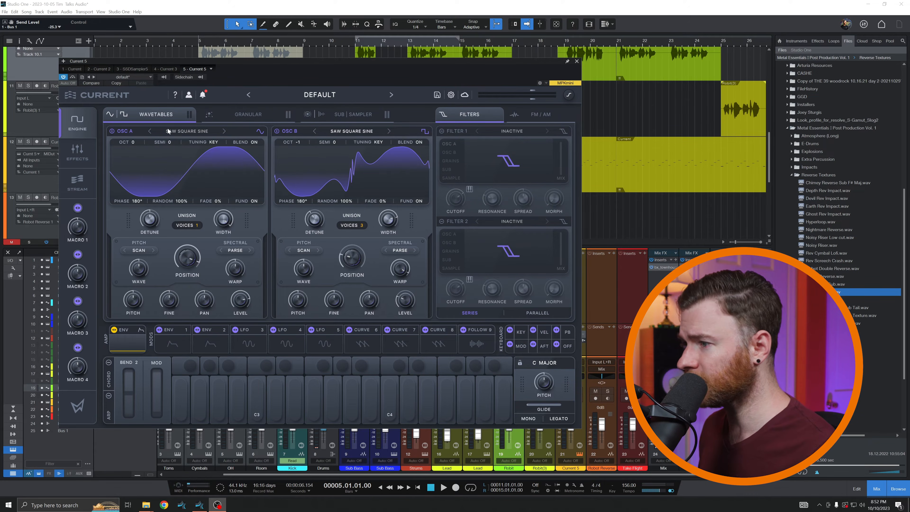
# - Play back the Current synth track from bar 5 to hear its sound
pyautogui.press('space')
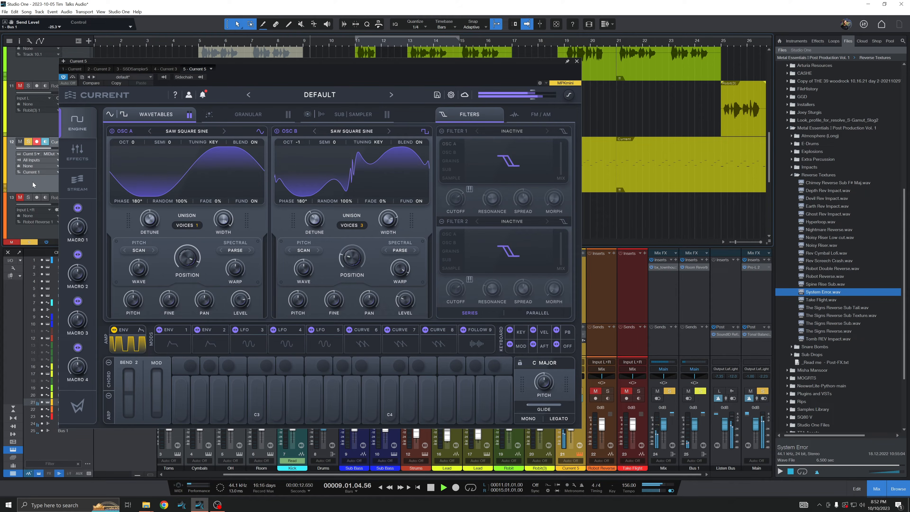
pyautogui.press('space')
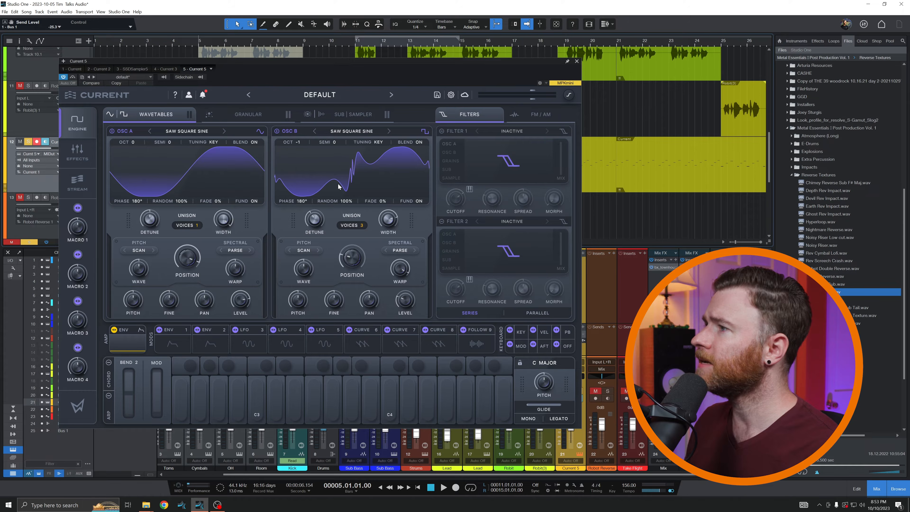
# - Look through the synth's granular and sub/sampler engines and return to the wavetable oscillators
pyautogui.moveTo(400, 278)
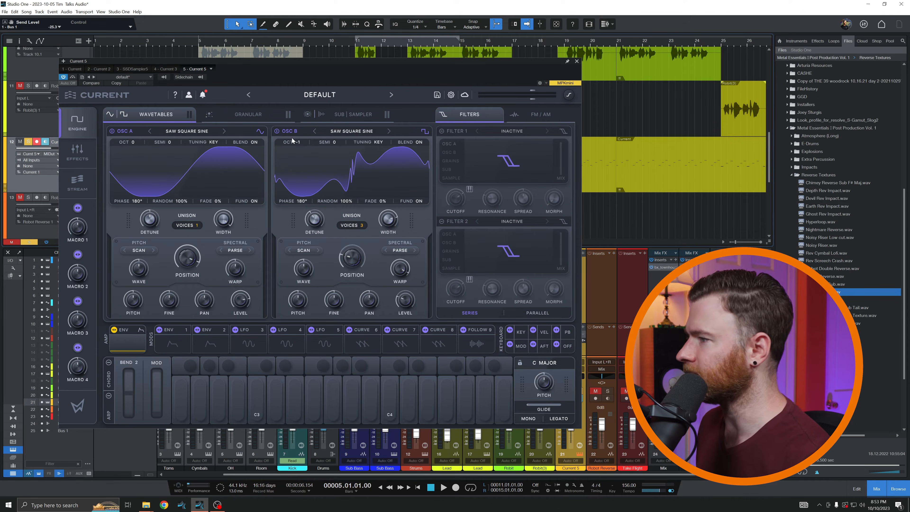
pyautogui.click(247, 113)
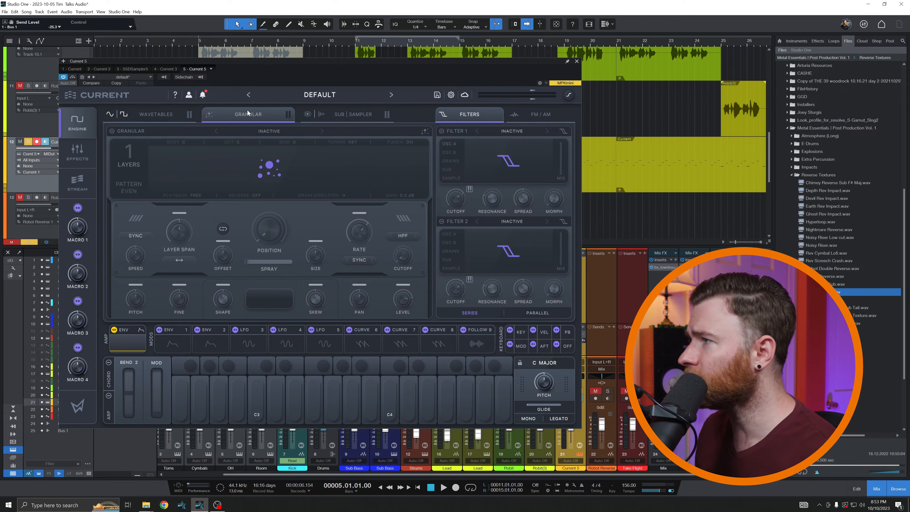
pyautogui.click(362, 114)
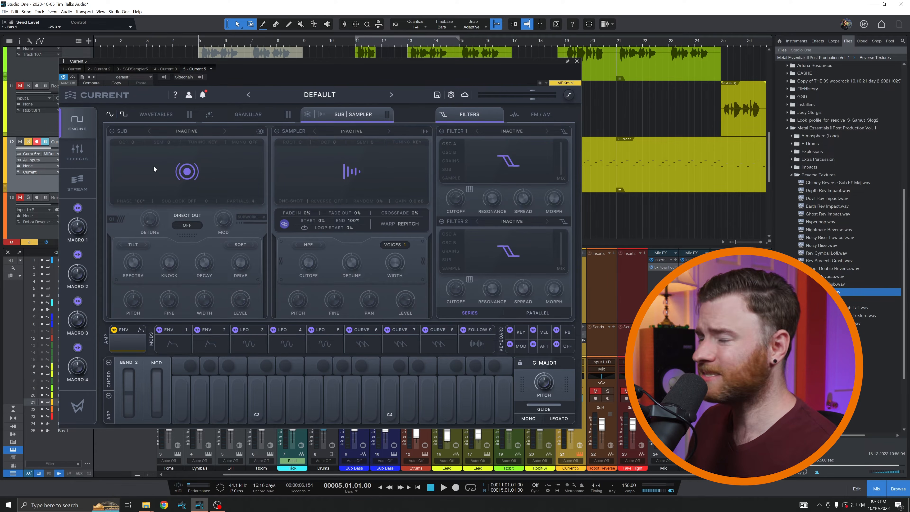
pyautogui.click(160, 116)
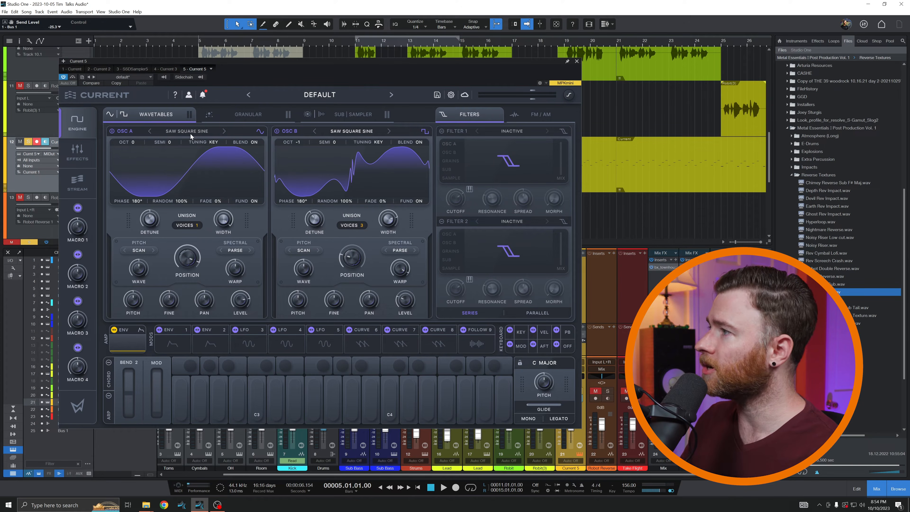
# - Display oscillator A's waveform in 3D, sweep its position down near the minimum, and check its wavetable list
pyautogui.click(213, 174)
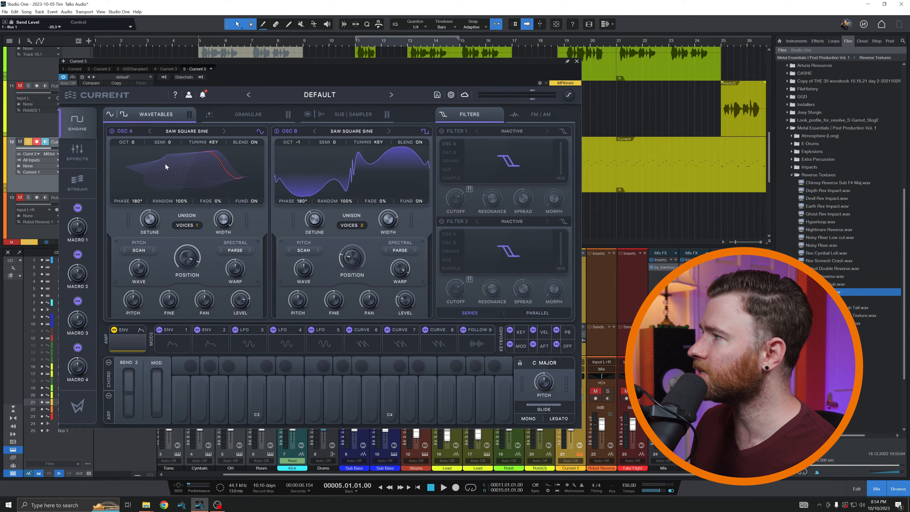
pyautogui.moveTo(184, 260); pyautogui.dragTo(177, 369)
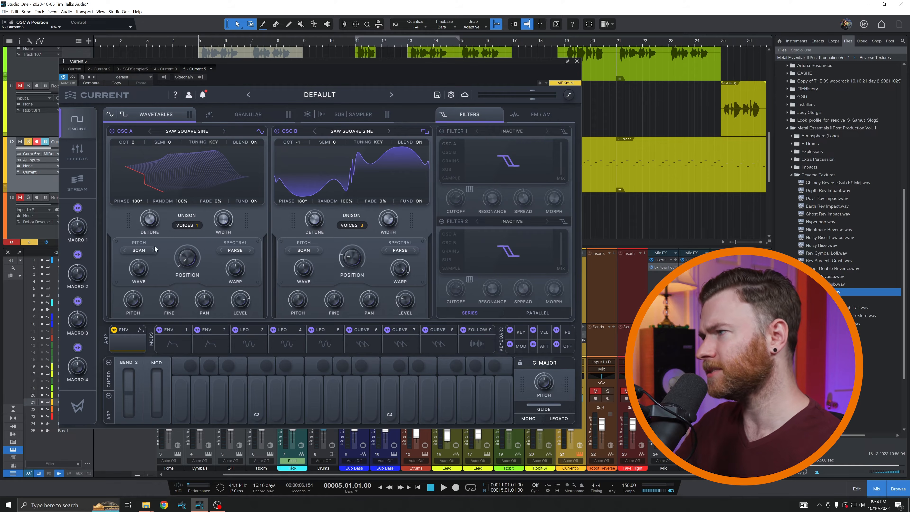
pyautogui.click(184, 131)
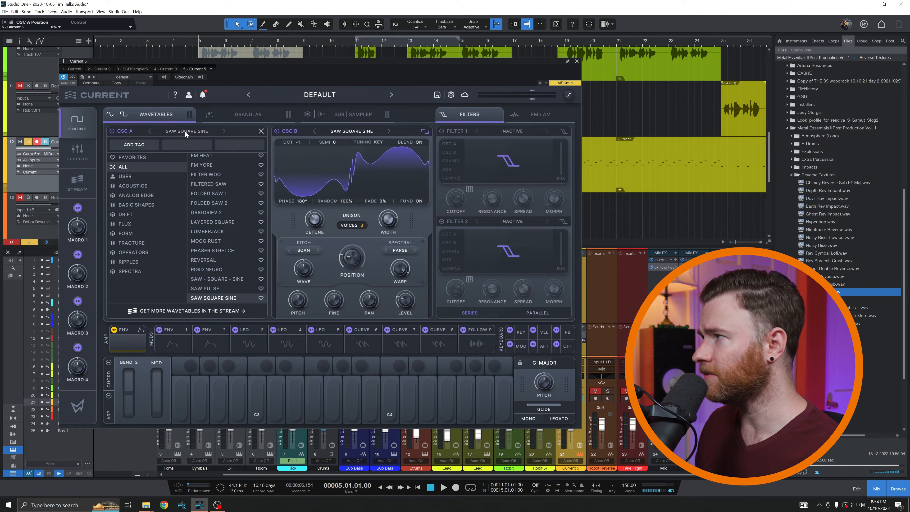
pyautogui.click(202, 133)
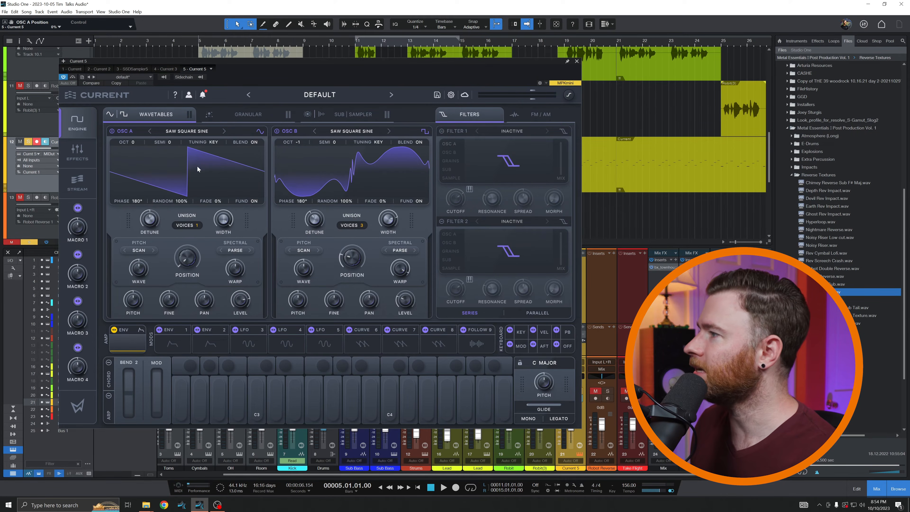
# - Return oscillator A to the 2D waveform view and raise its wavetable position to 92%
pyautogui.click(198, 167)
pyautogui.moveTo(187, 261); pyautogui.dragTo(184, 201)
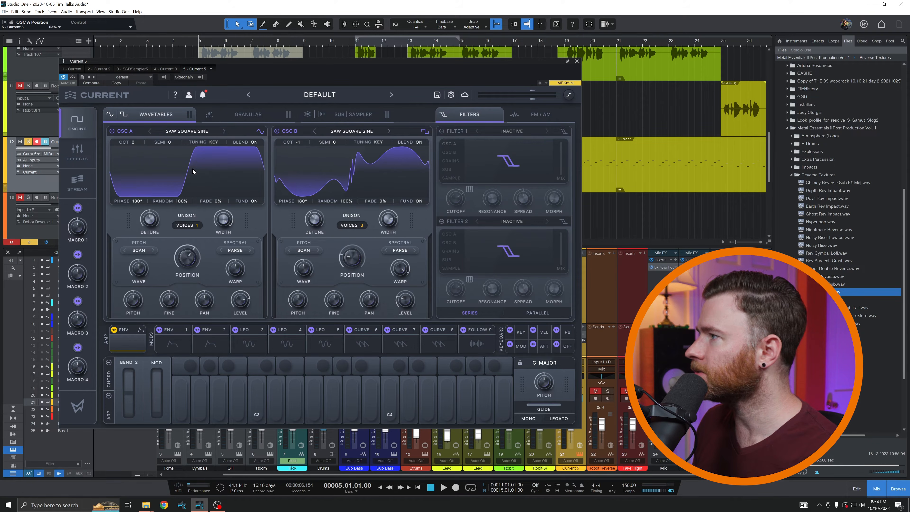
pyautogui.moveTo(187, 247); pyautogui.dragTo(177, 221)
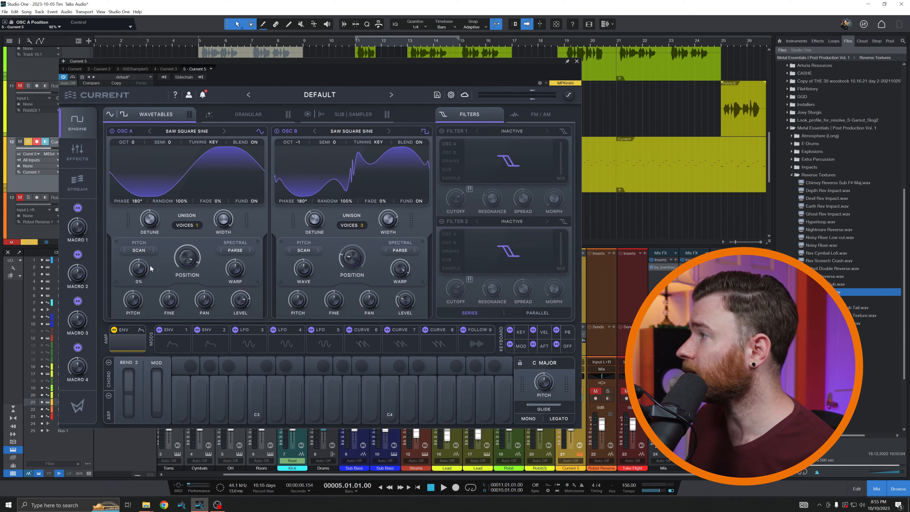
# - Try Cluster Delay in the synth's first effects slot, clear the slot again, and close the synth window
pyautogui.click(86, 142)
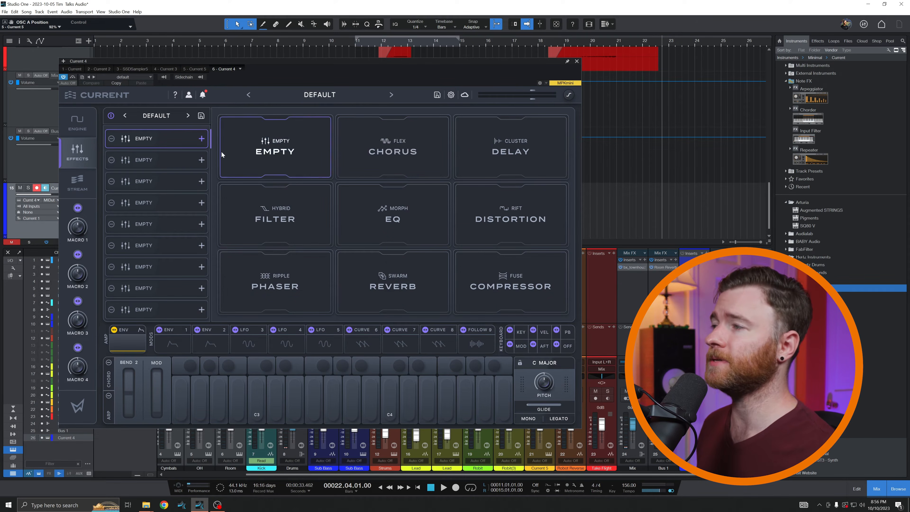
pyautogui.click(491, 168)
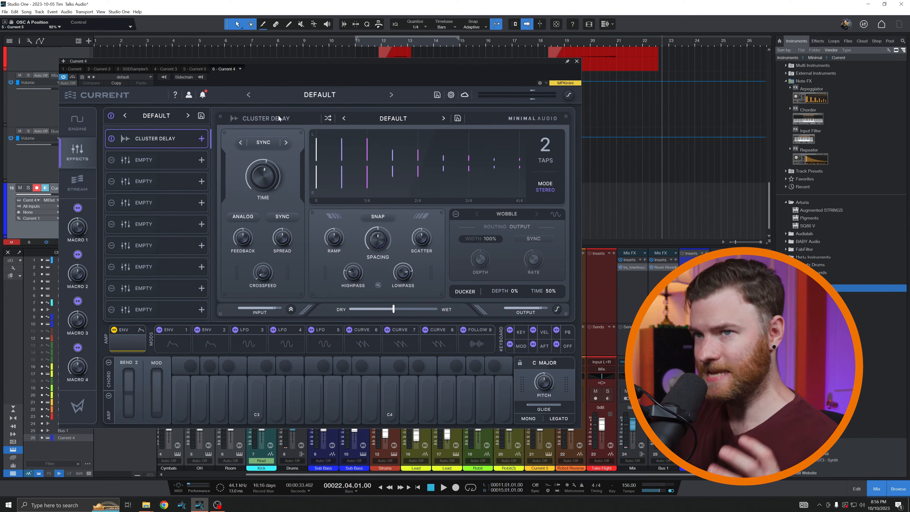
pyautogui.click(192, 143)
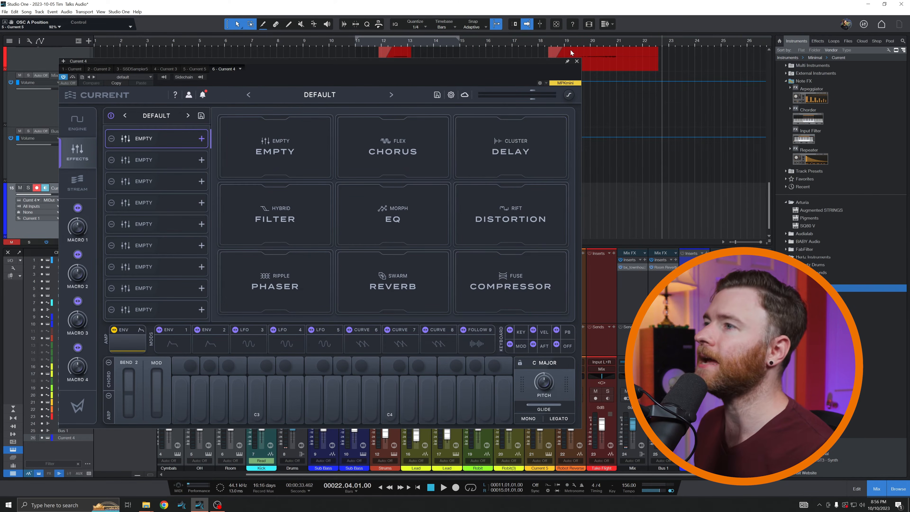
pyautogui.click(577, 61)
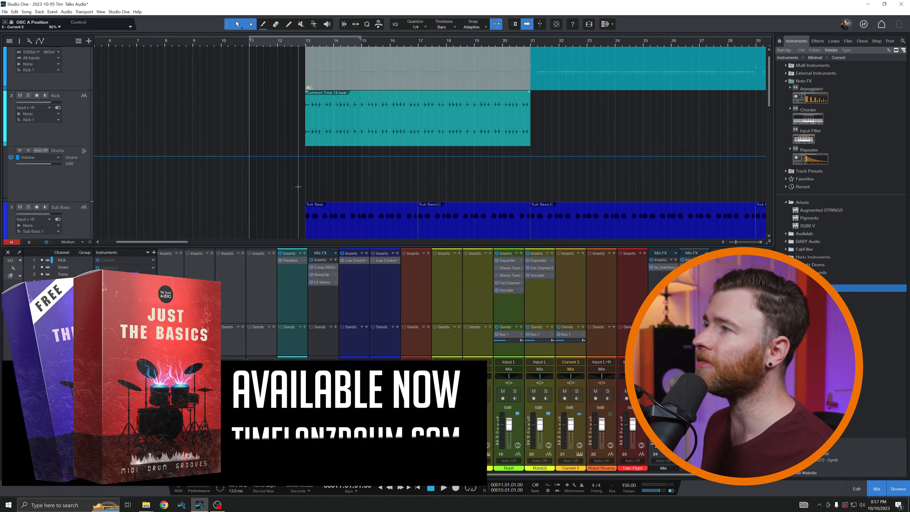
# - Solo the Kick audio track and play it back from bar 13
pyautogui.scroll(1, 298, 186)
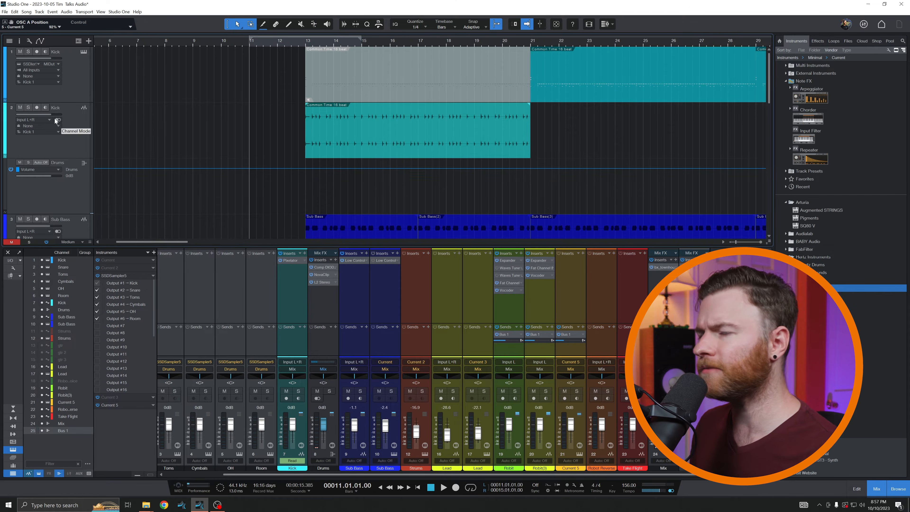
pyautogui.click(28, 108)
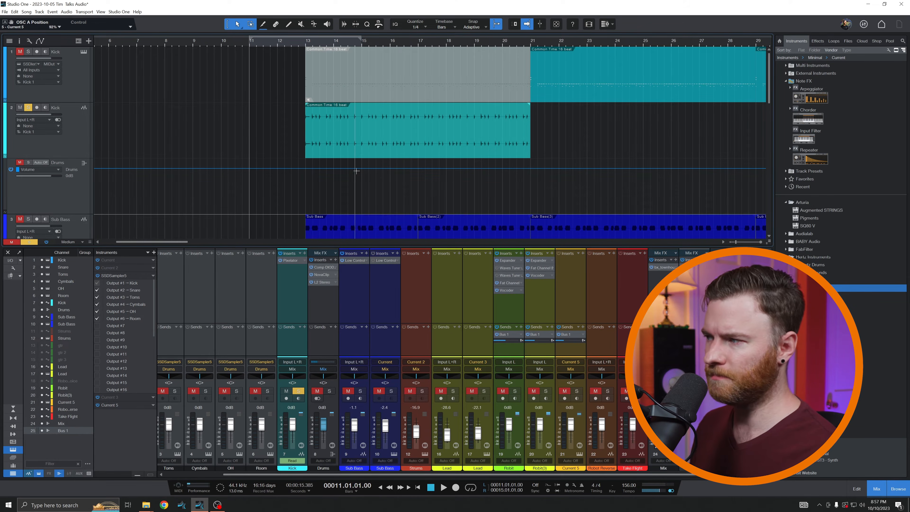
pyautogui.click(307, 45)
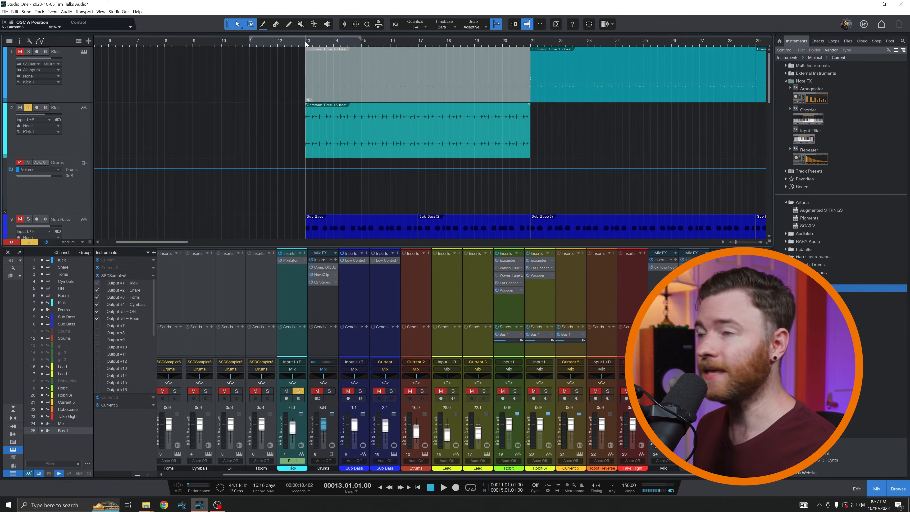
pyautogui.press('space')
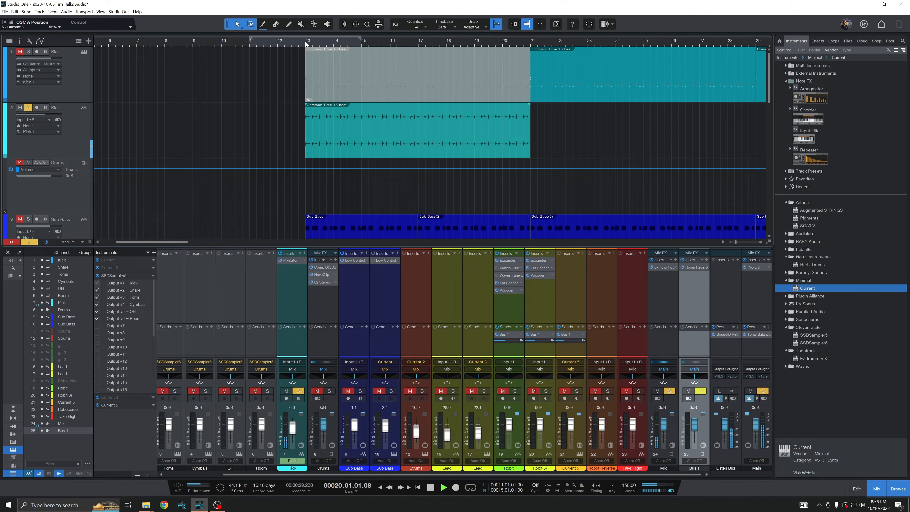
pyautogui.press('space')
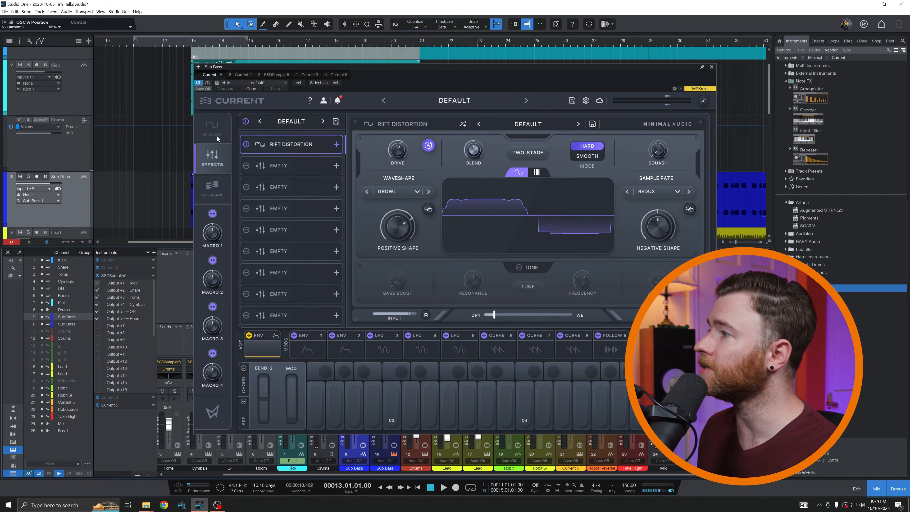
# - View the cloud preset library in the Sub Bass synth and close the synth window
pyautogui.click(209, 192)
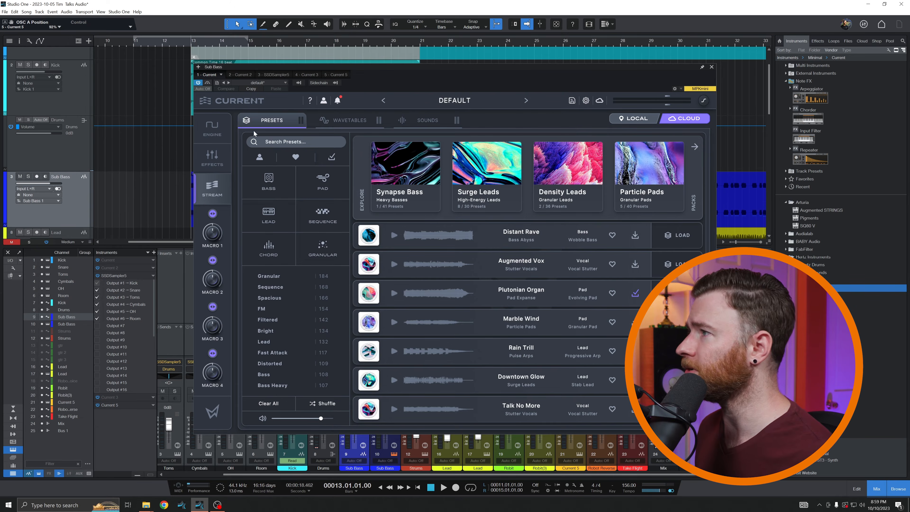
pyautogui.click(711, 67)
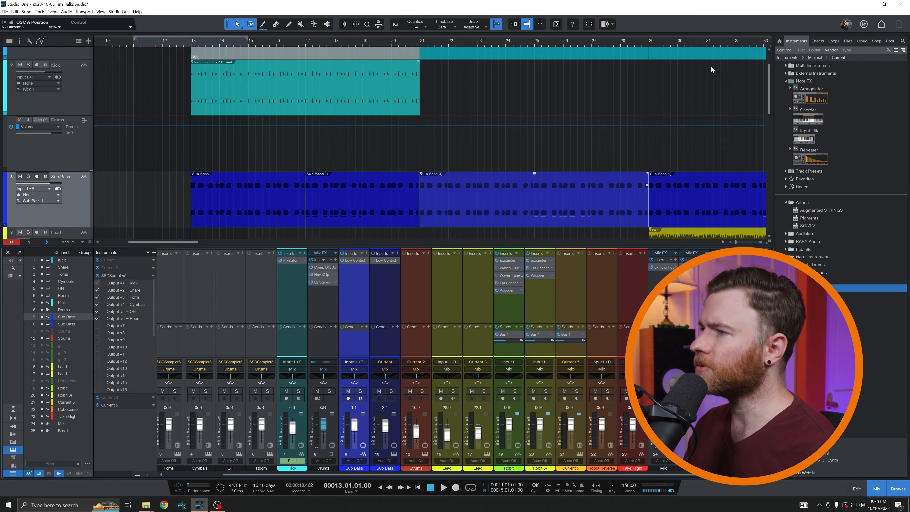
# - Play the Sub Bass track in solo from bar 13 and turn its solo off
pyautogui.press('s')
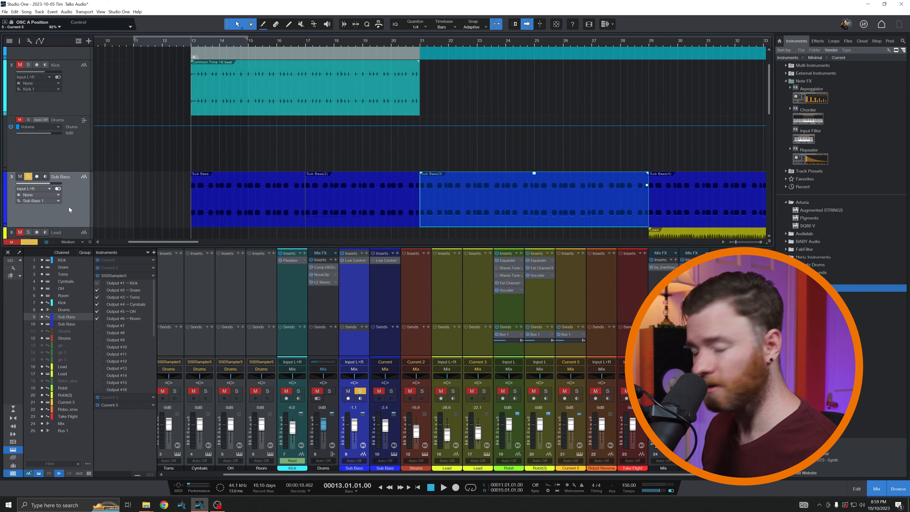
pyautogui.press('space')
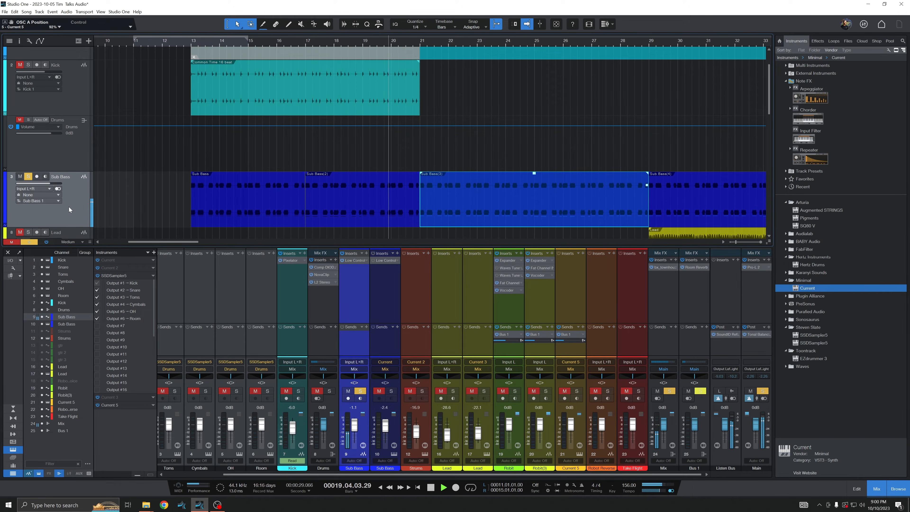
pyautogui.press('space')
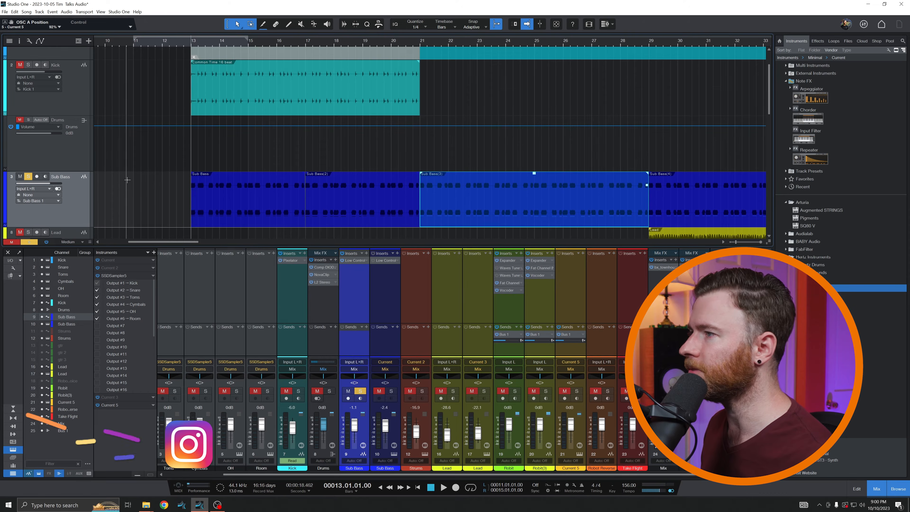
pyautogui.scroll(-2, 154, 175)
pyautogui.scroll(-6, 153, 174)
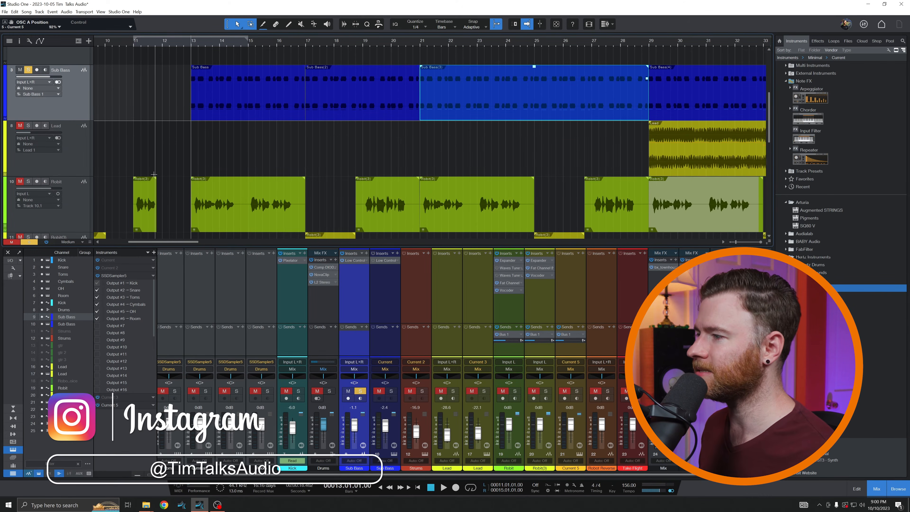
pyautogui.click(359, 392)
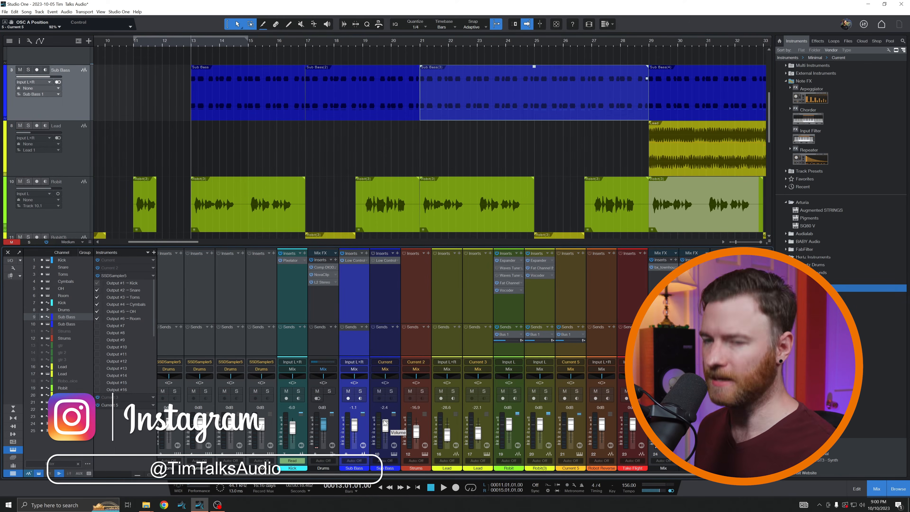
# - Play the Robit(3) vocal track in solo from bar 1, beat 3, and turn its solo off
pyautogui.press('w')
pyautogui.press('w')
pyautogui.scroll(-5, 252, 138)
pyautogui.scroll(3, 252, 139)
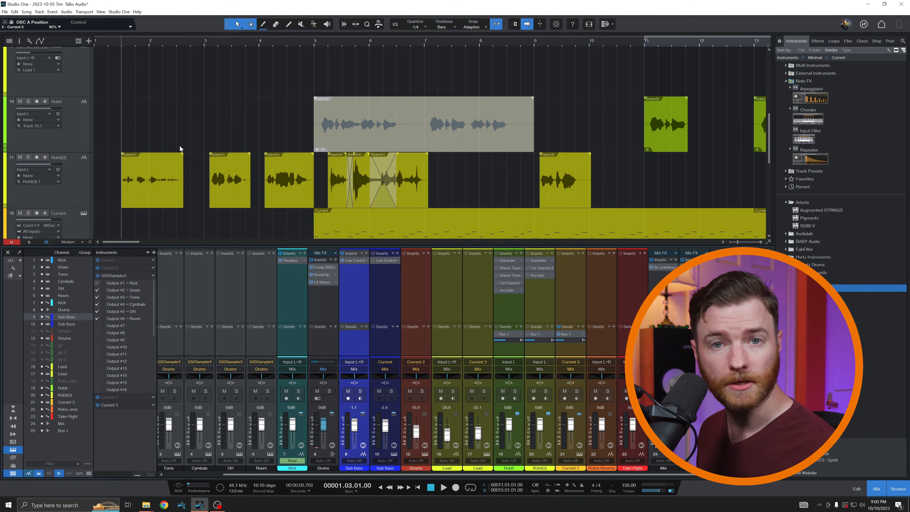
pyautogui.press('space')
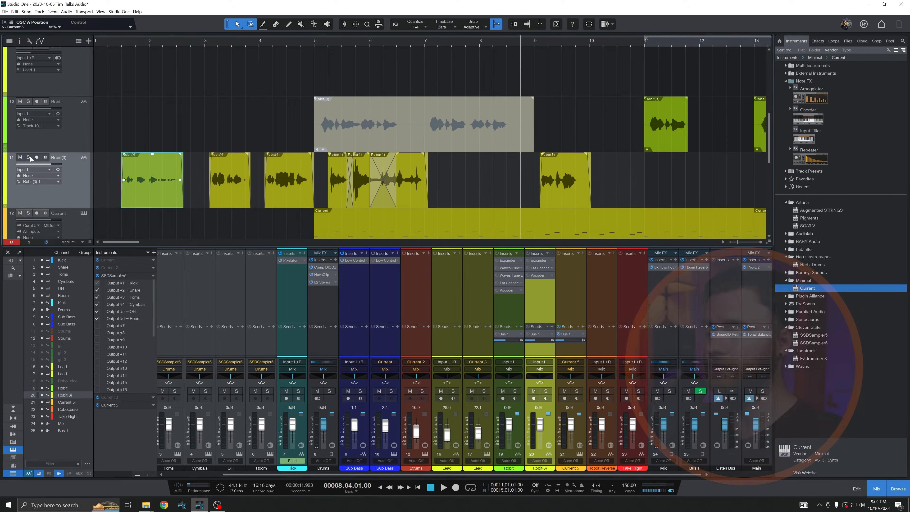
pyautogui.press('space')
pyautogui.click(29, 158)
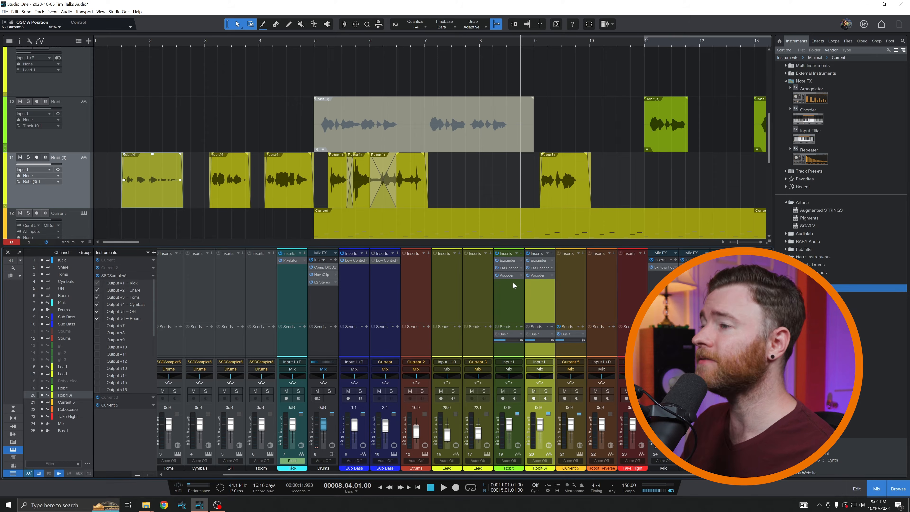
# - Examine the Vocoder settings on the Robit channel and close the plug-in window
pyautogui.click(507, 277)
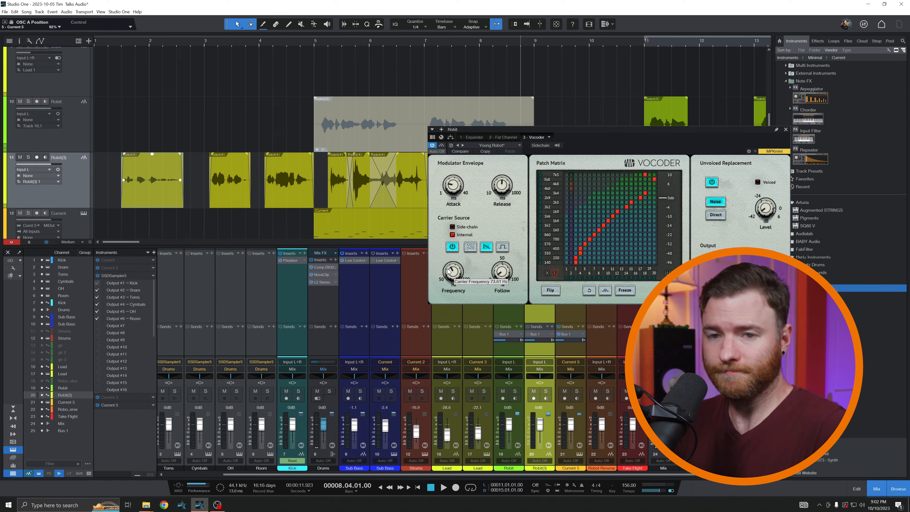
pyautogui.click(786, 129)
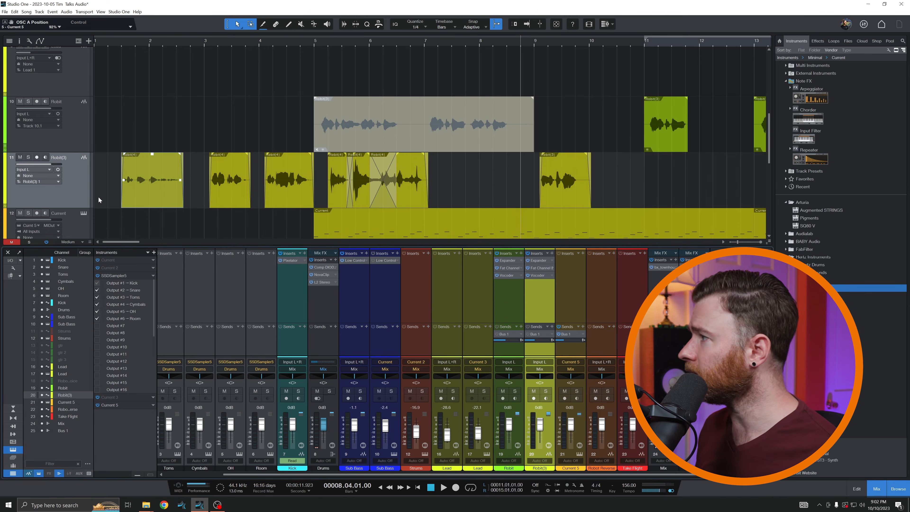
# - Solo the Robit(3) track again and play it from the start of its first clip
pyautogui.click(85, 193)
pyautogui.press('s')
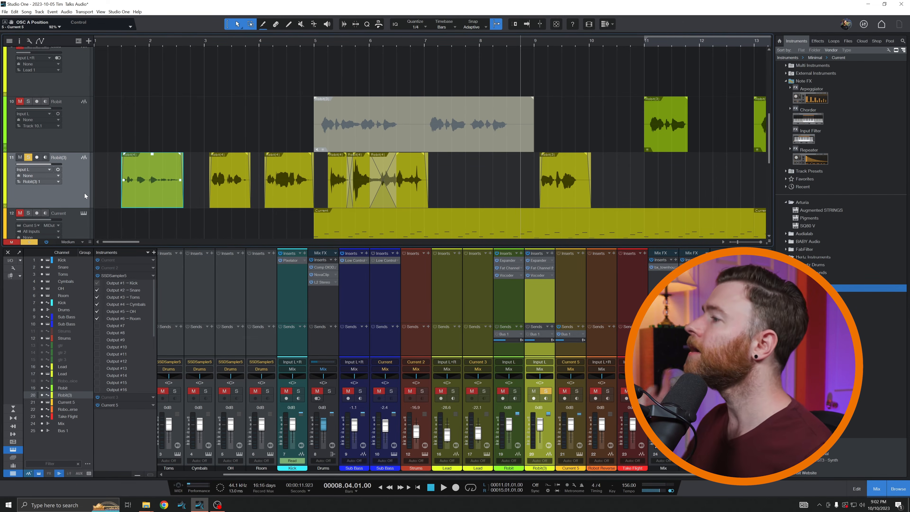
pyautogui.press('l')
pyautogui.press('space')
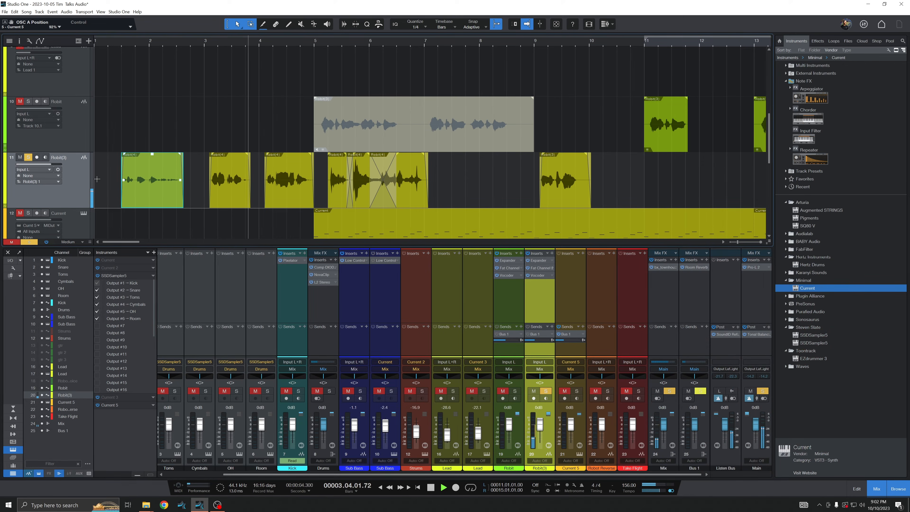
pyautogui.press('space')
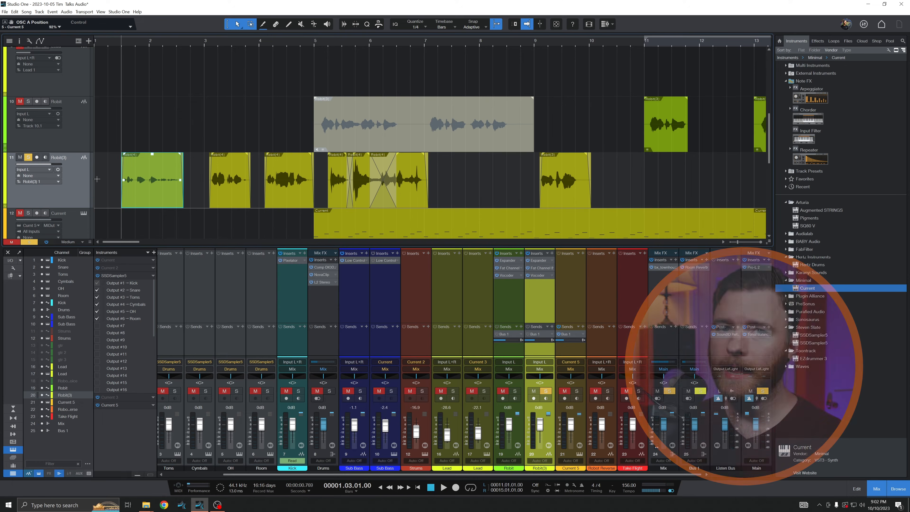